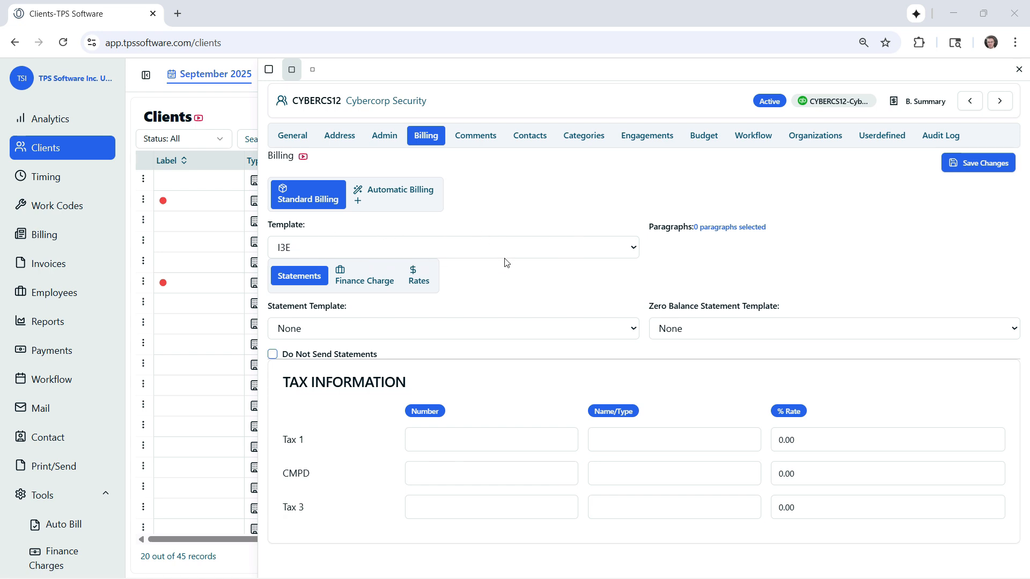
Open the Invoicing settings in Firm Properties to review the firm-wide invoice defaults
{"action": "scroll", "coordinate": [59, 473], "scroll_direction": "down", "scroll_amount": 1}
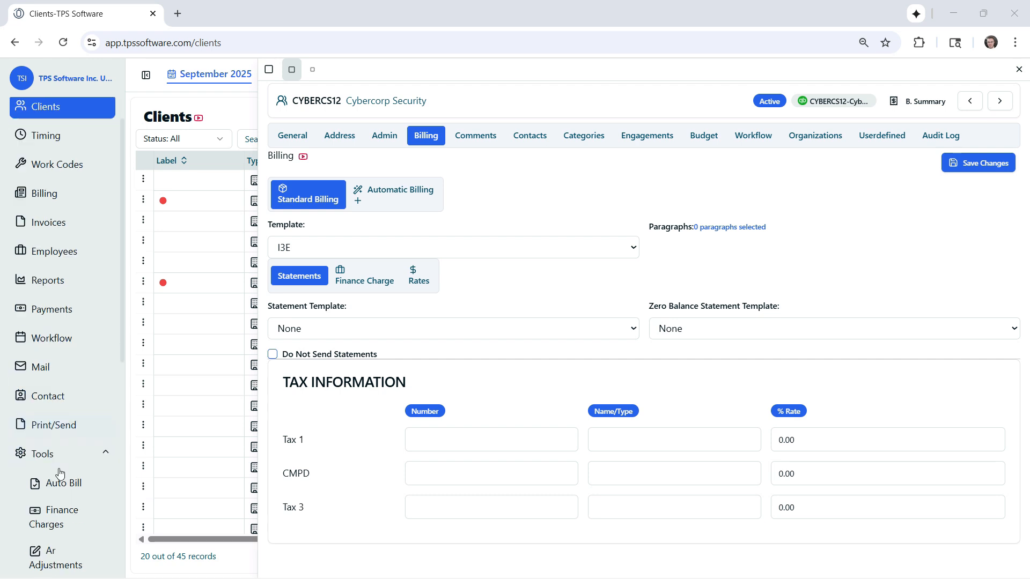
{"action": "scroll", "coordinate": [59, 473], "scroll_direction": "down", "scroll_amount": 9}
{"action": "left_click", "coordinate": [63, 457]}
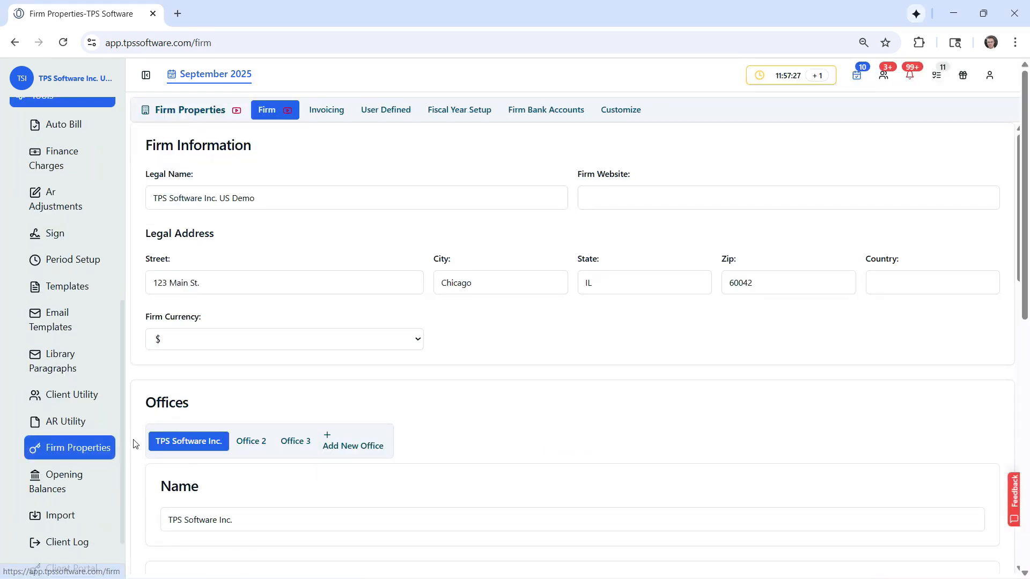
{"action": "left_click", "coordinate": [317, 110]}
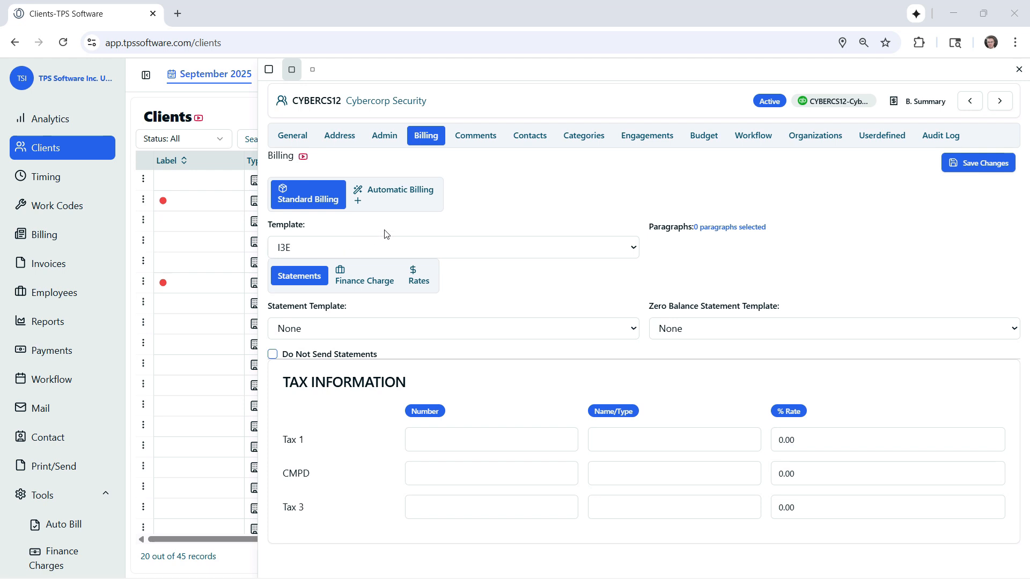
Review the invoice templates available for Cybercorp Security's standard billing without changing the selected one
{"action": "left_click", "coordinate": [626, 250]}
{"action": "scroll", "coordinate": [483, 316], "scroll_direction": "down", "scroll_amount": 7}
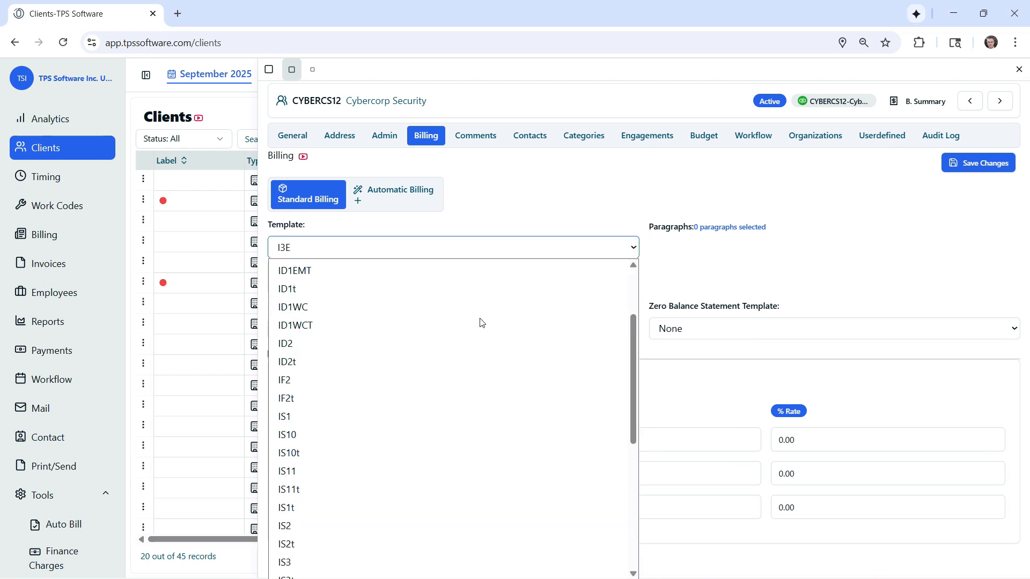
{"action": "scroll", "coordinate": [475, 319], "scroll_direction": "up", "scroll_amount": 7}
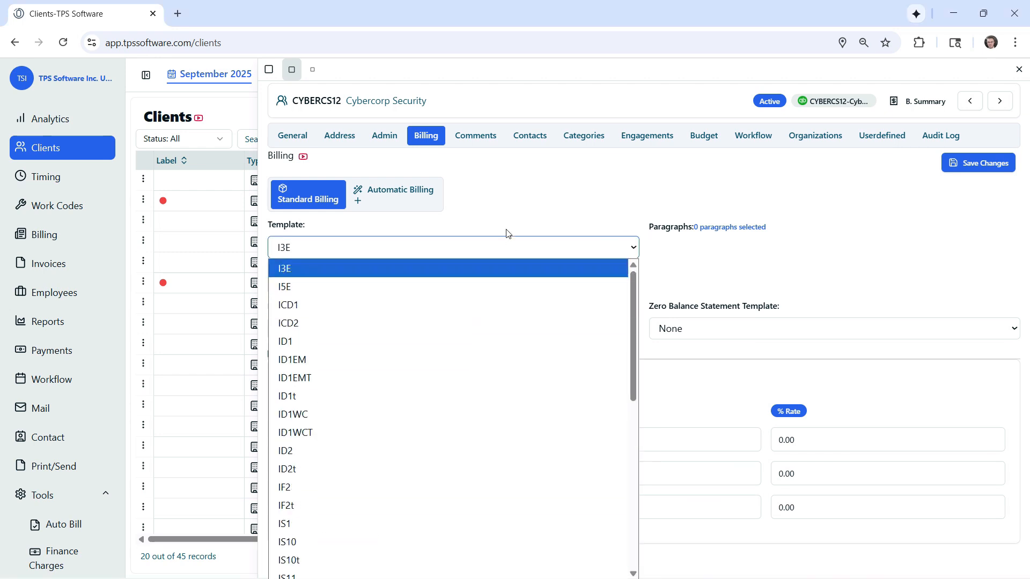
{"action": "left_click", "coordinate": [492, 221]}
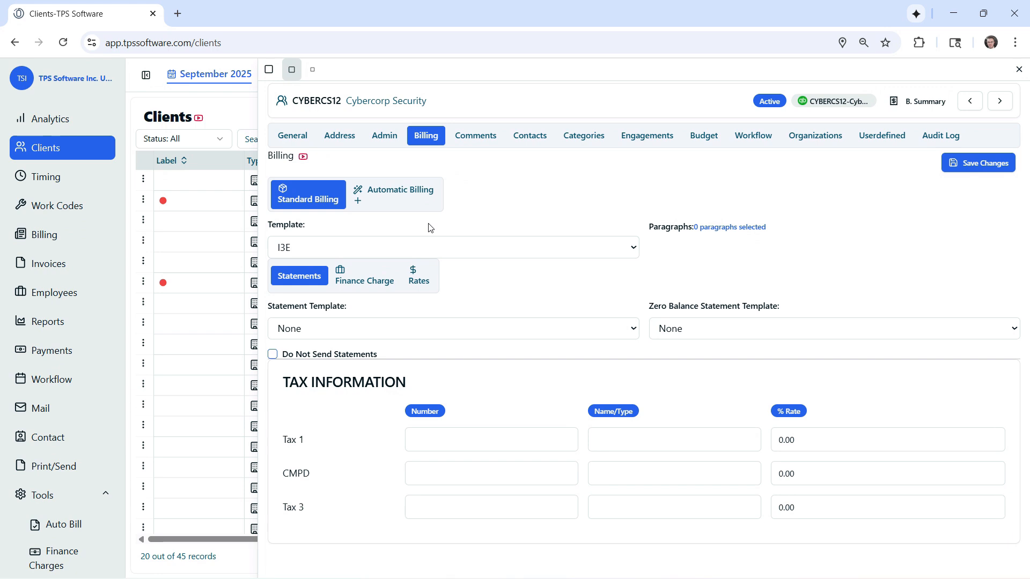
{"action": "scroll", "coordinate": [76, 292], "scroll_direction": "down", "scroll_amount": 5}
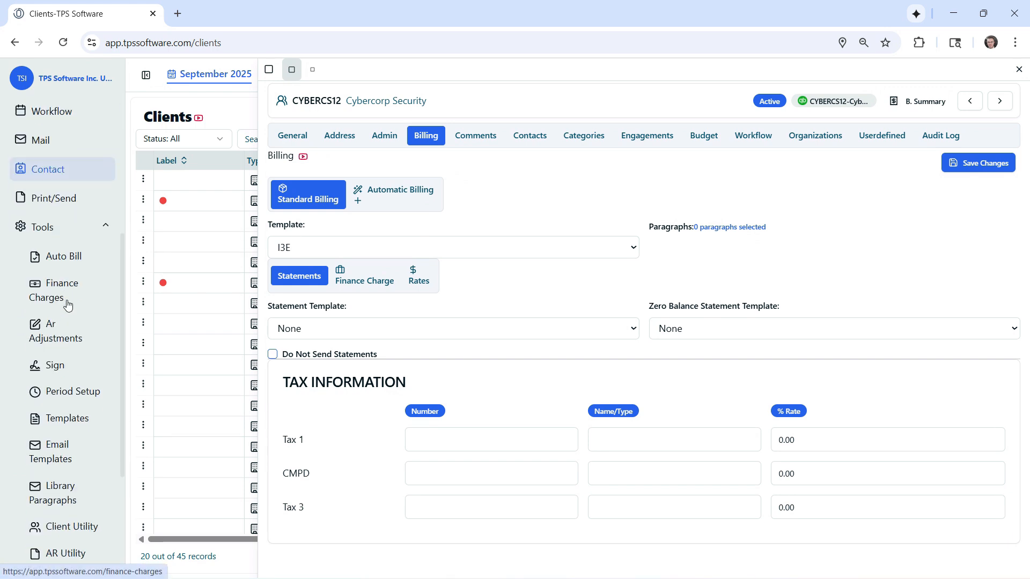
{"action": "left_click", "coordinate": [67, 305]}
{"action": "scroll", "coordinate": [67, 304], "scroll_direction": "down", "scroll_amount": 4}
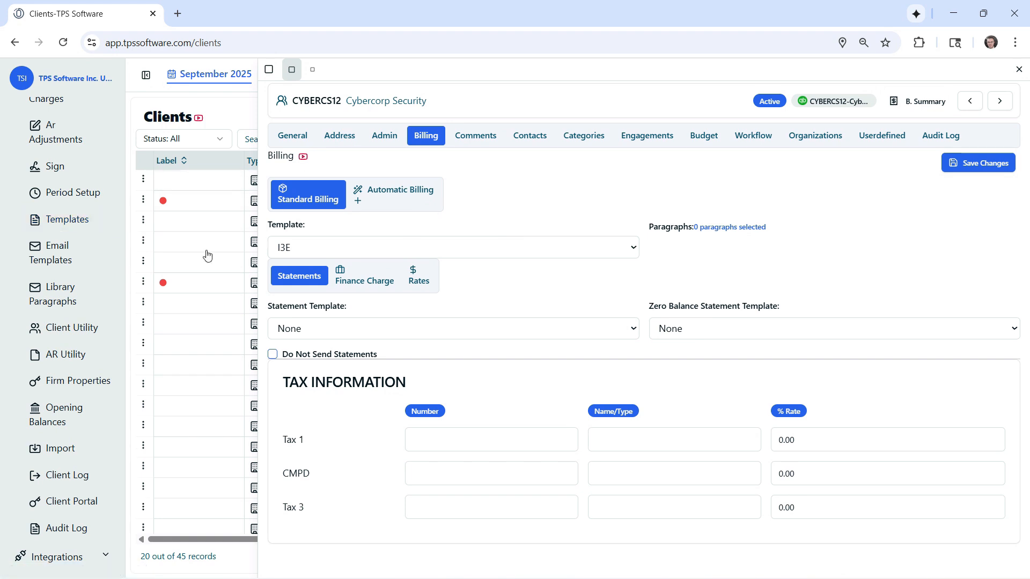
{"action": "scroll", "coordinate": [59, 301], "scroll_direction": "up", "scroll_amount": 8}
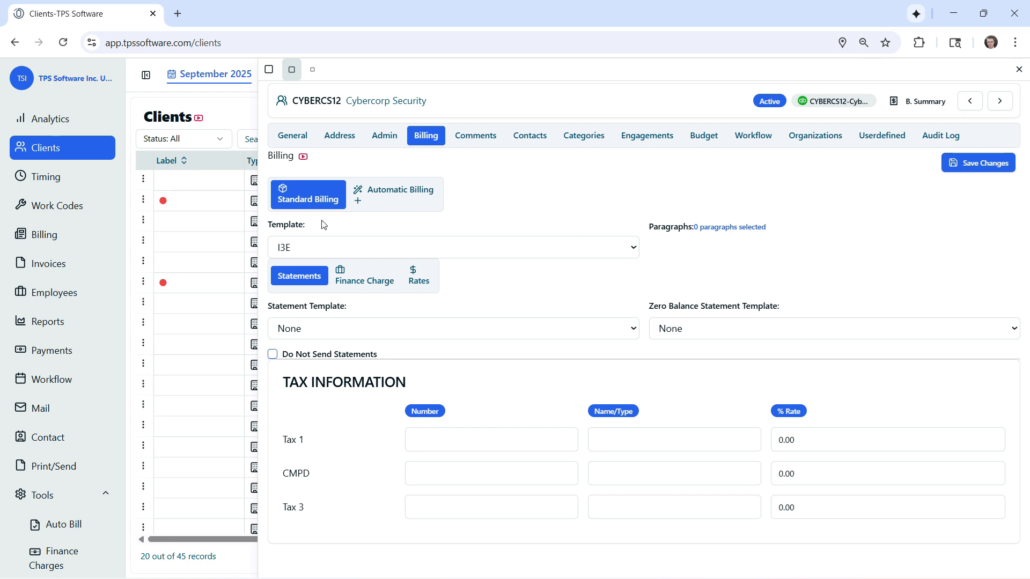
Add a blank paragraph to the client's standard billing paragraphs and delete it again
{"action": "left_click", "coordinate": [732, 232]}
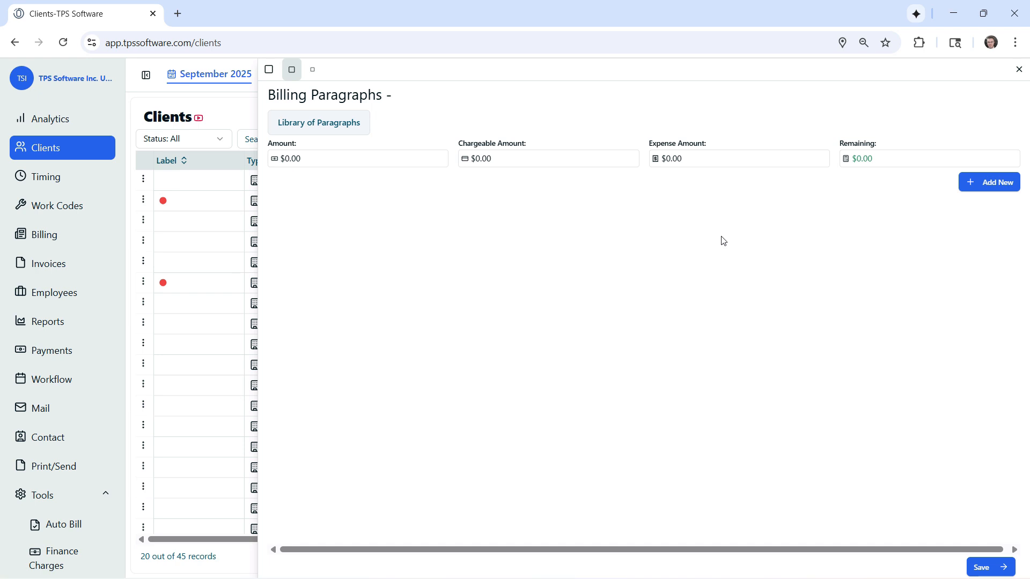
{"action": "left_click", "coordinate": [972, 188]}
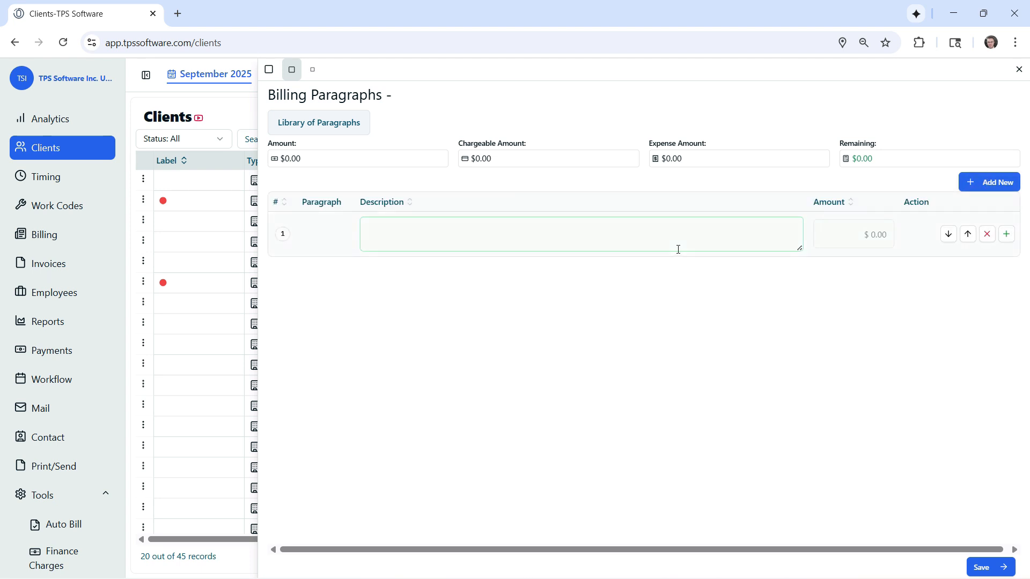
{"action": "left_click", "coordinate": [986, 236]}
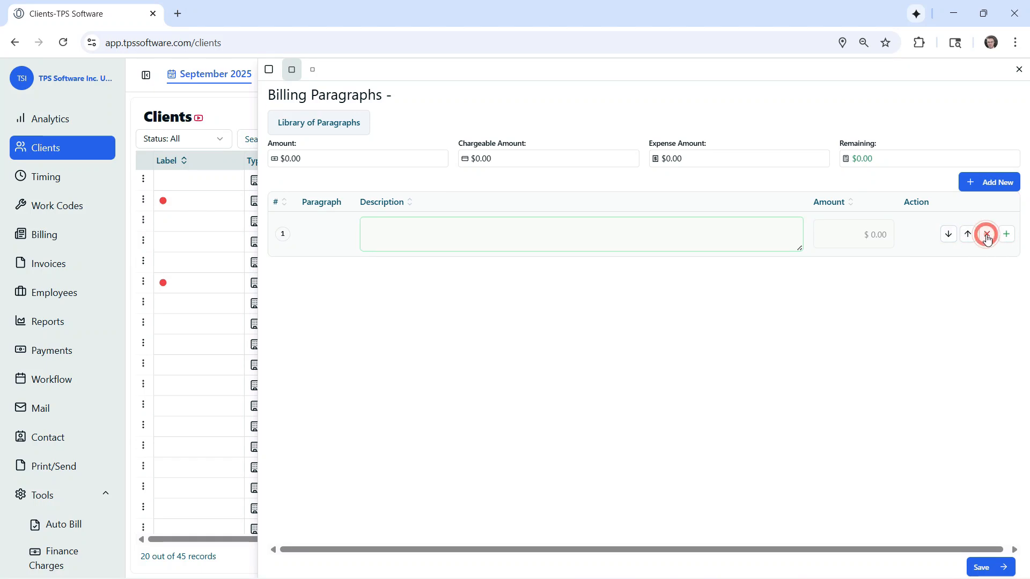
Open the Library of Paragraphs and browse the available billing descriptions
{"action": "left_click", "coordinate": [314, 126]}
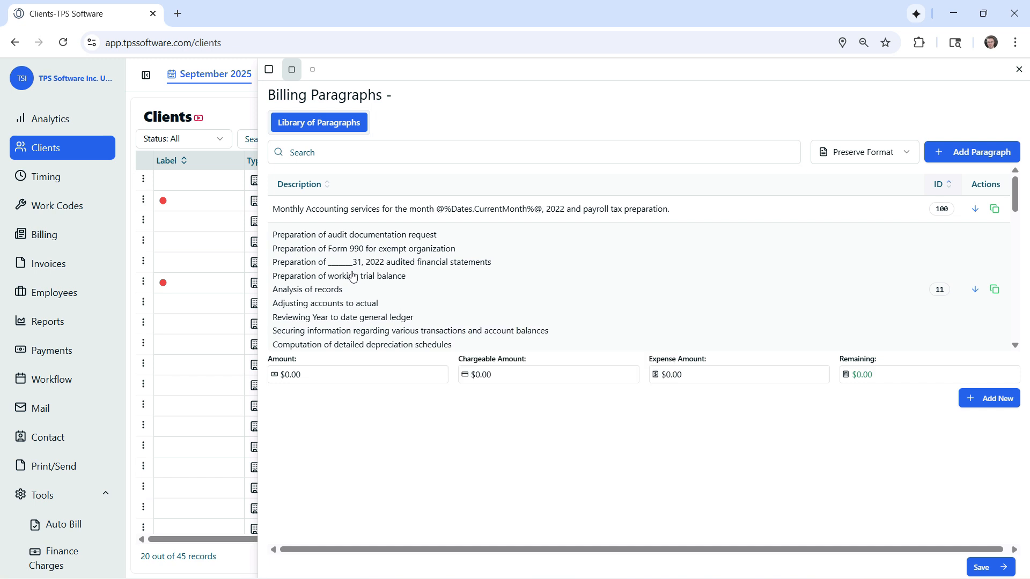
{"action": "scroll", "coordinate": [352, 277], "scroll_direction": "down", "scroll_amount": 2}
{"action": "scroll", "coordinate": [353, 277], "scroll_direction": "up", "scroll_amount": 2}
{"action": "scroll", "coordinate": [352, 279], "scroll_direction": "down", "scroll_amount": 10}
{"action": "scroll", "coordinate": [376, 276], "scroll_direction": "down", "scroll_amount": 3}
{"action": "scroll", "coordinate": [375, 274], "scroll_direction": "up", "scroll_amount": 15}
Switch the paragraph library's display to Wrap Text and back to Preserve Format
{"action": "left_click", "coordinate": [898, 160]}
{"action": "left_click", "coordinate": [861, 199]}
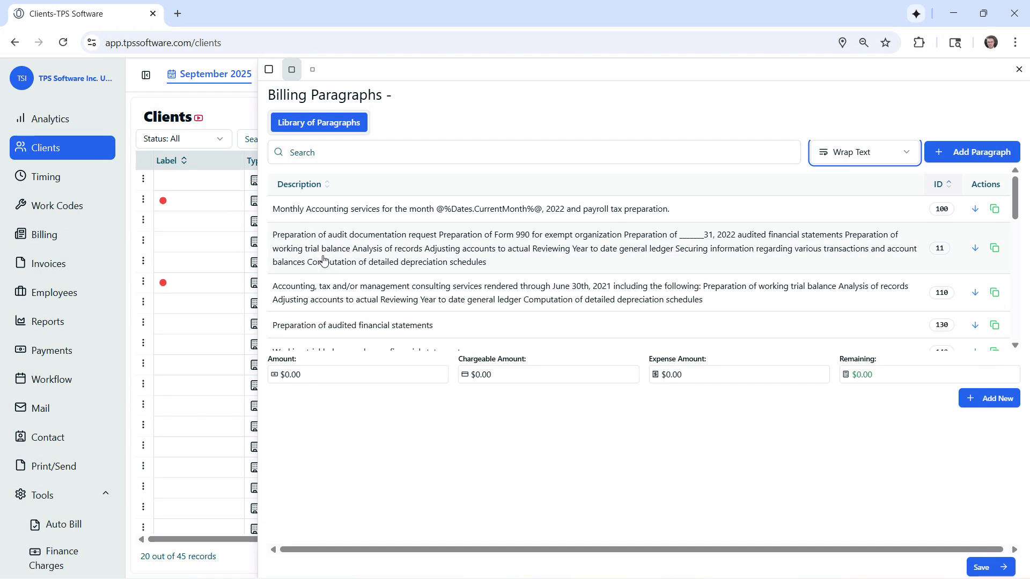
{"action": "left_click", "coordinate": [905, 152]}
{"action": "left_click", "coordinate": [868, 176]}
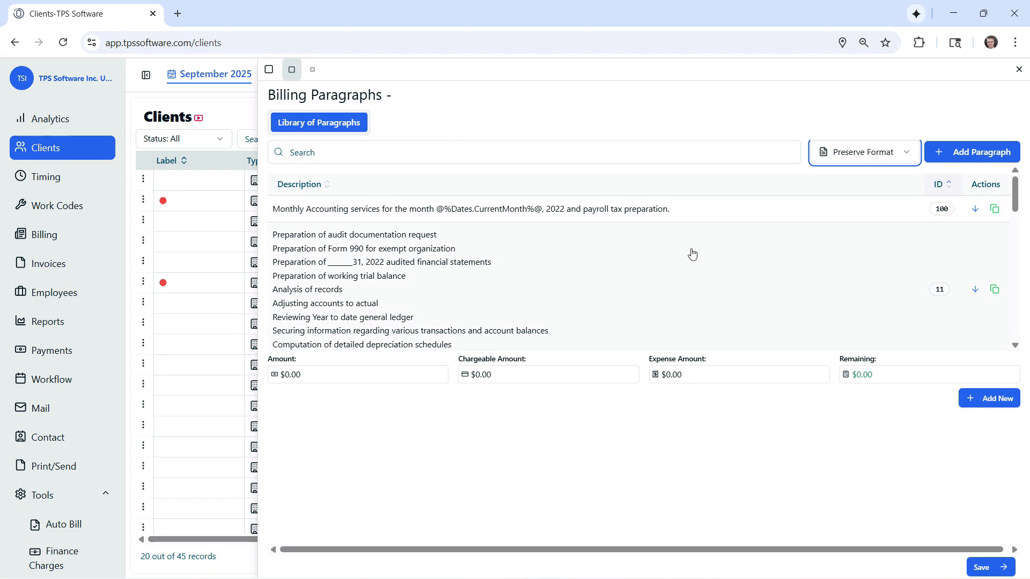
Add library paragraph 210, append paragraph 230's text after a separating period, and close the standard billing paragraphs without saving
{"action": "scroll", "coordinate": [692, 254], "scroll_direction": "down", "scroll_amount": 3}
{"action": "scroll", "coordinate": [691, 253], "scroll_direction": "down", "scroll_amount": 3}
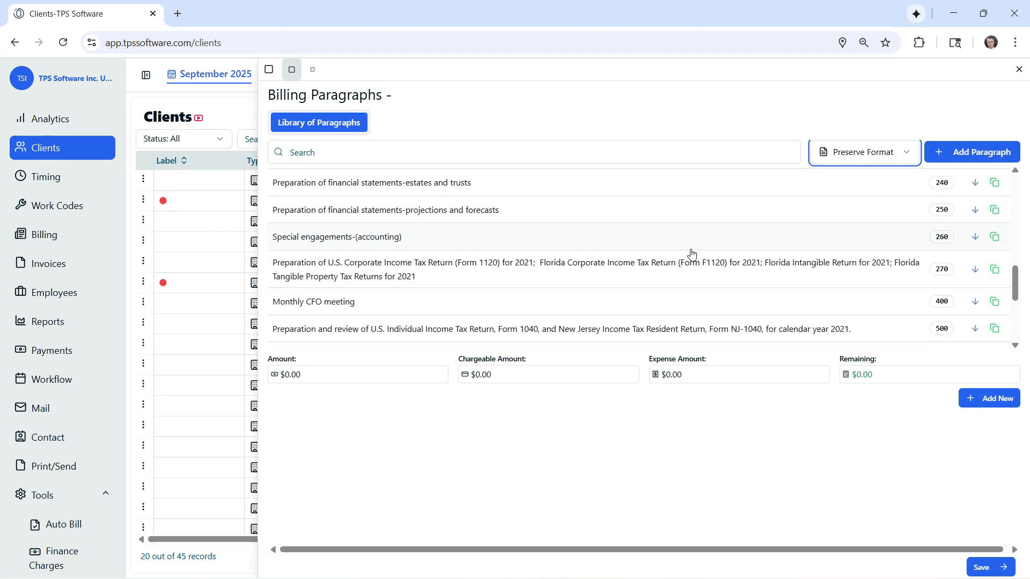
{"action": "scroll", "coordinate": [691, 253], "scroll_direction": "up", "scroll_amount": 3}
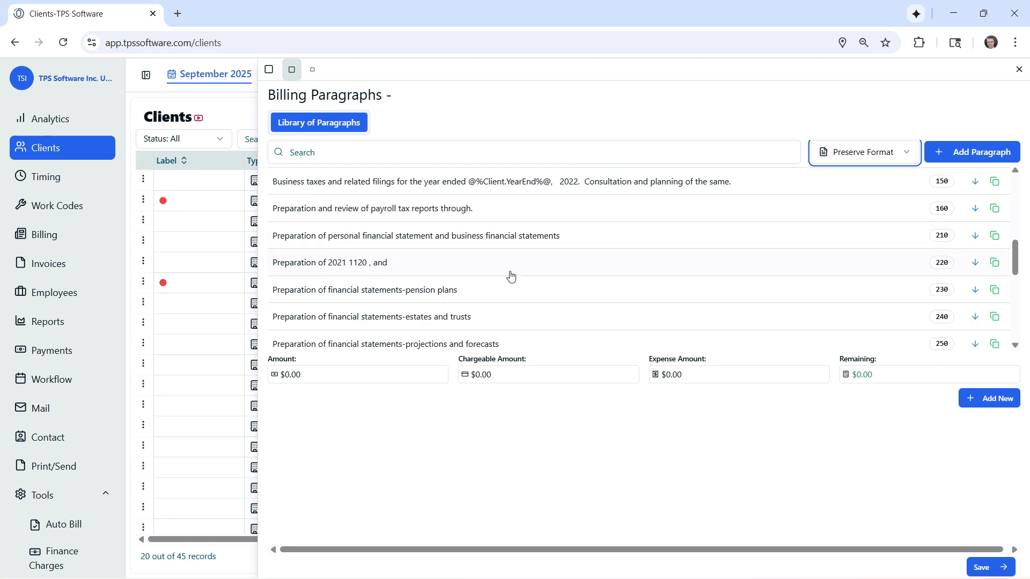
{"action": "left_click", "coordinate": [974, 236]}
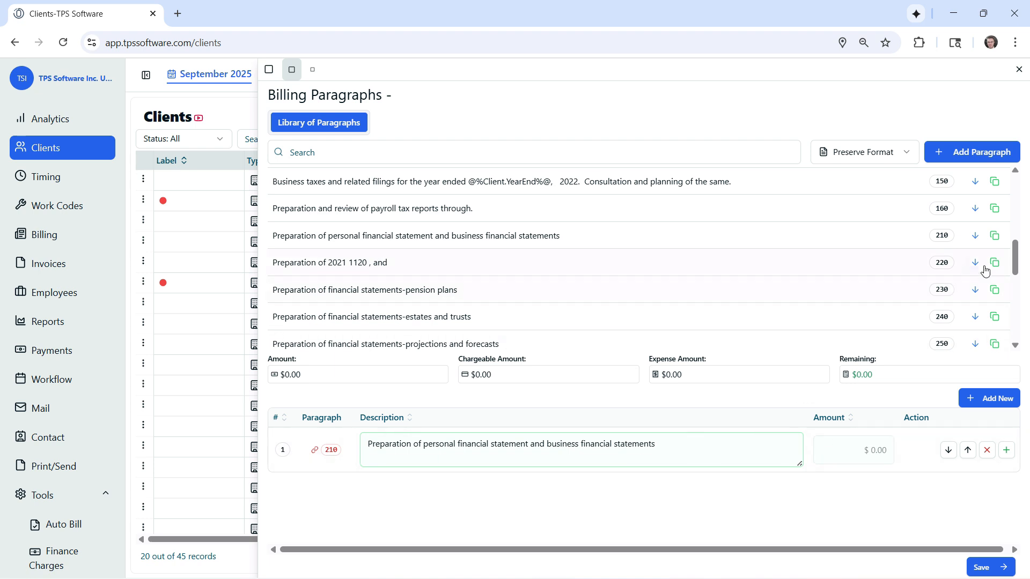
{"action": "left_click", "coordinate": [995, 291]}
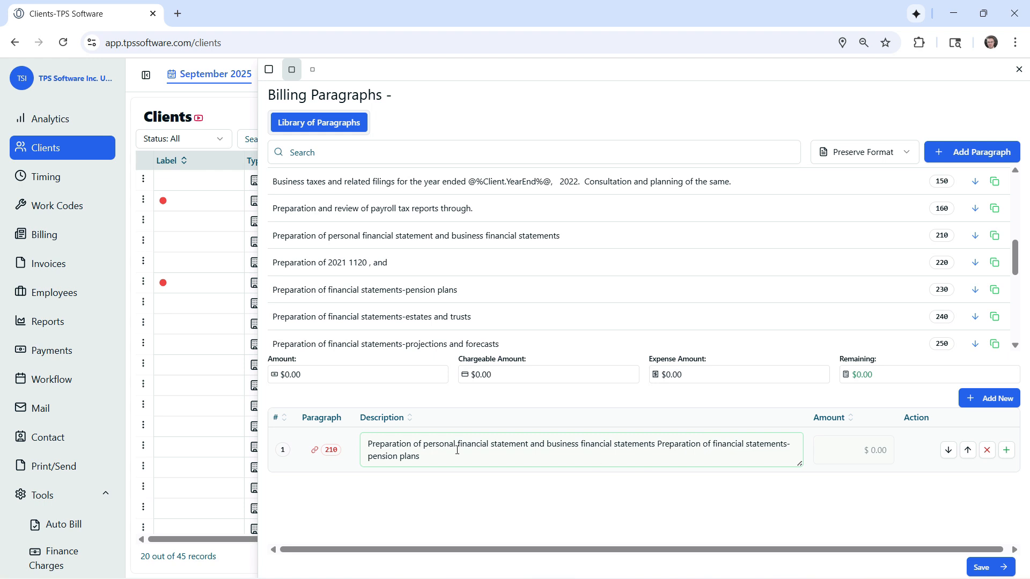
{"action": "left_click", "coordinate": [654, 448]}
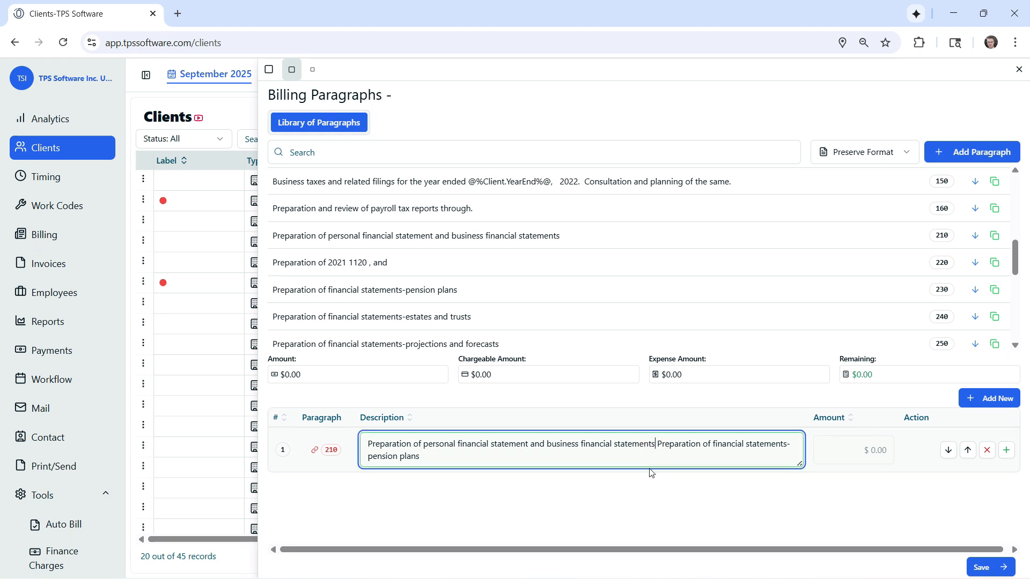
{"action": "type", "text": "."}
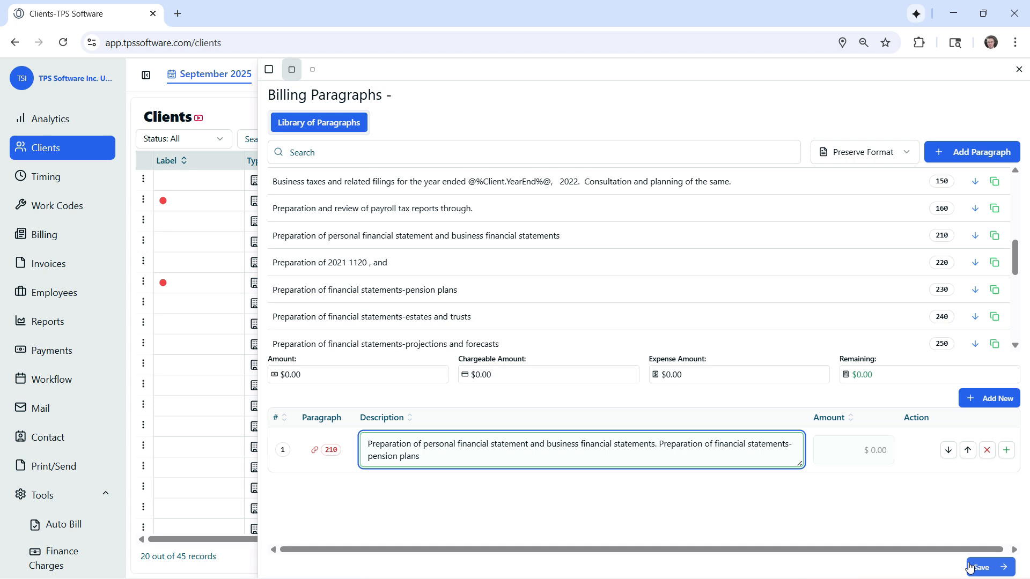
{"action": "left_click", "coordinate": [1018, 70]}
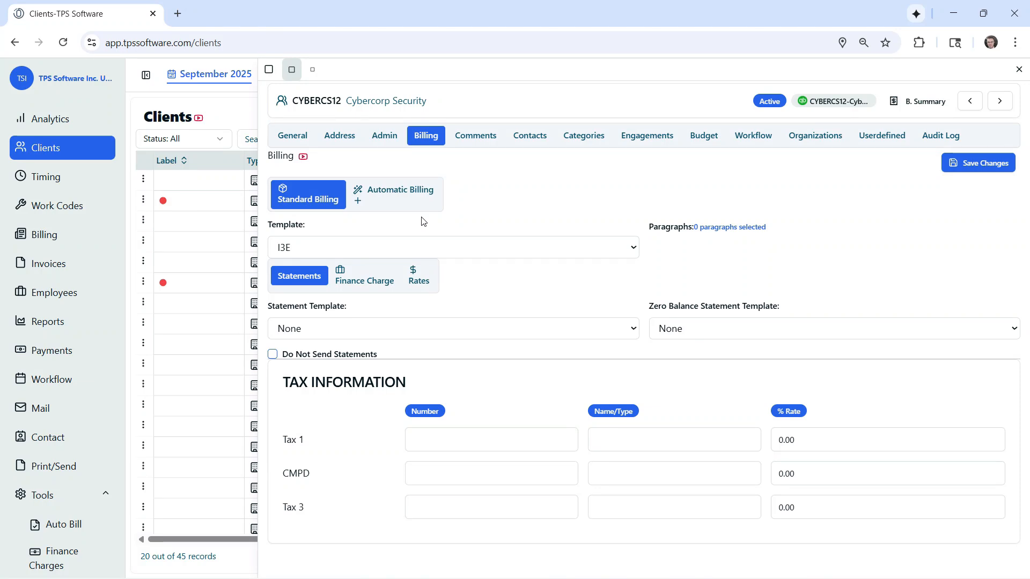
Set up automatic billing for the client with an amount of 800.00
{"action": "left_click", "coordinate": [397, 197]}
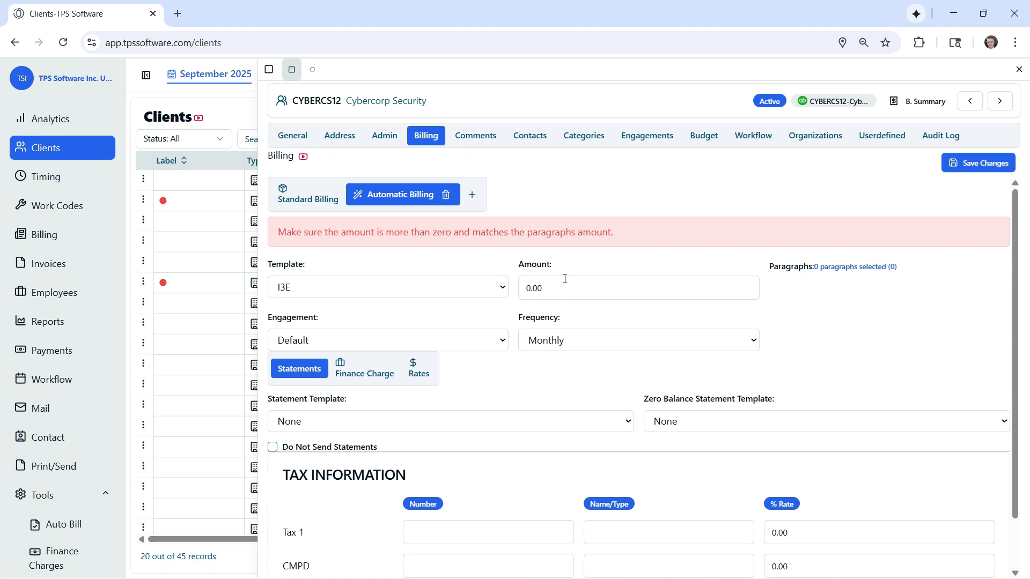
{"action": "left_click", "coordinate": [551, 288]}
{"action": "left_click", "coordinate": [595, 322]}
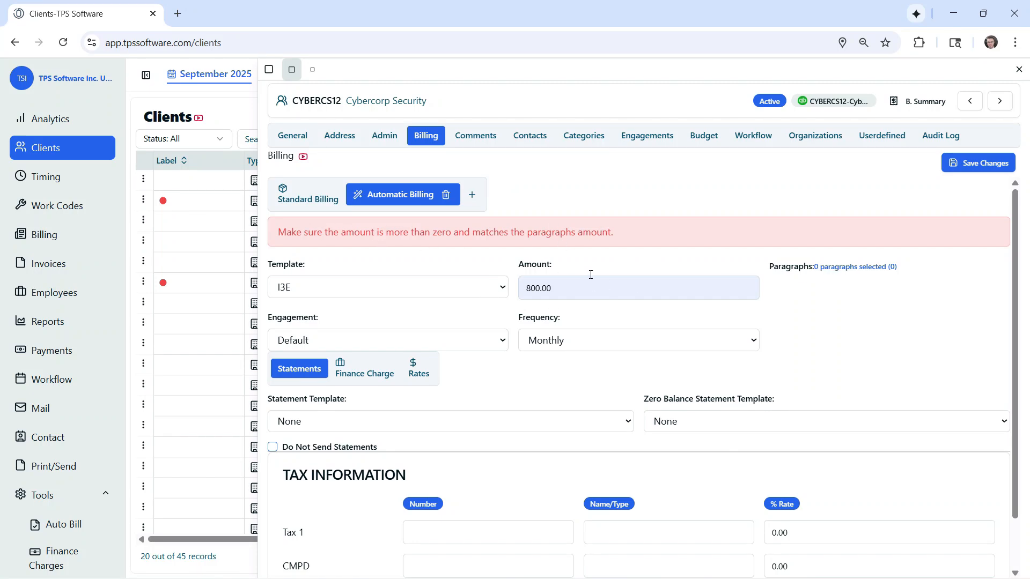
Add library paragraphs 210 (personal and business financial statements) and 400 (Monthly CFO meeting) to the automatic billing
{"action": "left_click", "coordinate": [857, 267]}
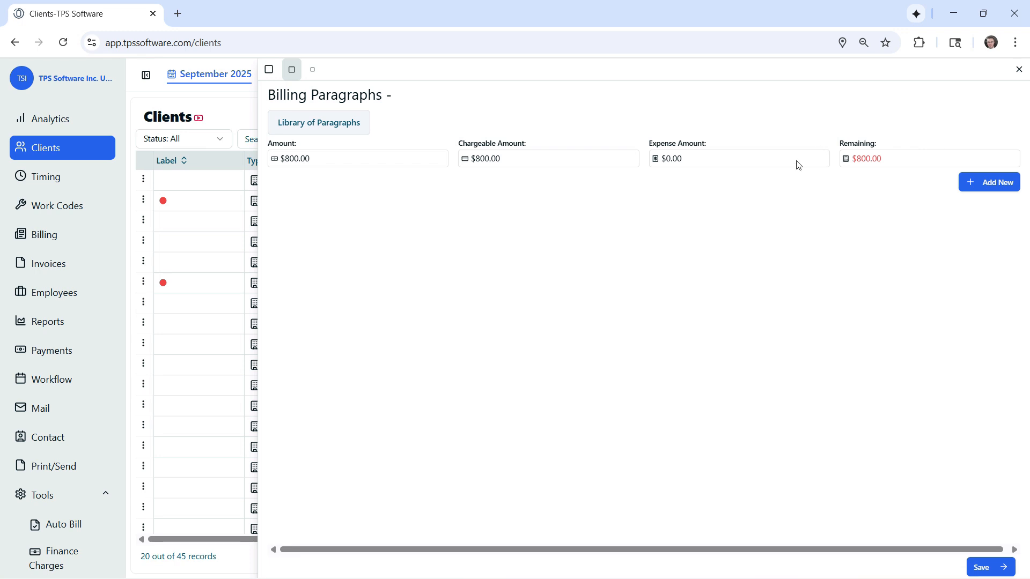
{"action": "left_click", "coordinate": [336, 129]}
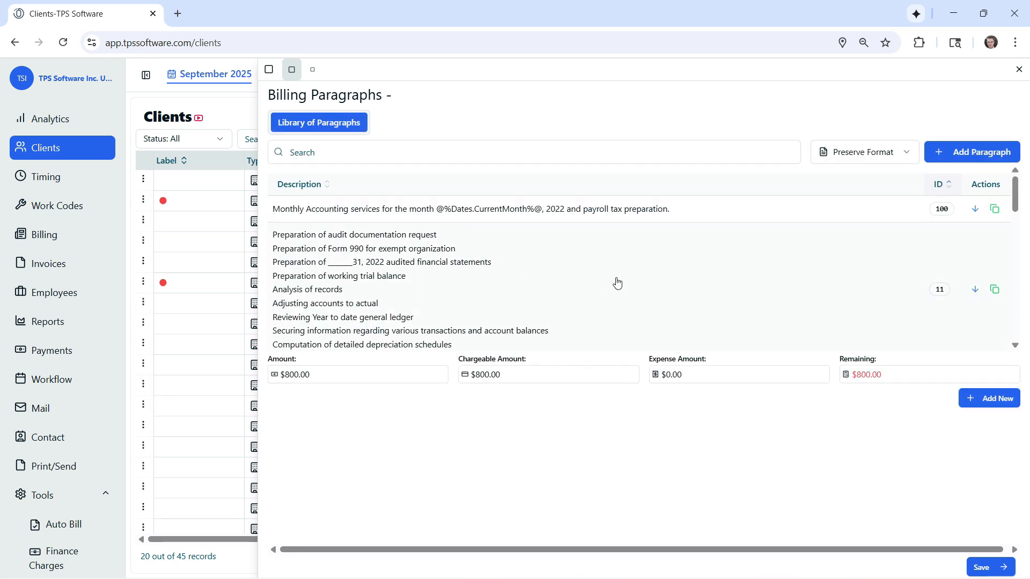
{"action": "scroll", "coordinate": [617, 283], "scroll_direction": "down", "scroll_amount": 3}
{"action": "scroll", "coordinate": [617, 283], "scroll_direction": "down", "scroll_amount": 5}
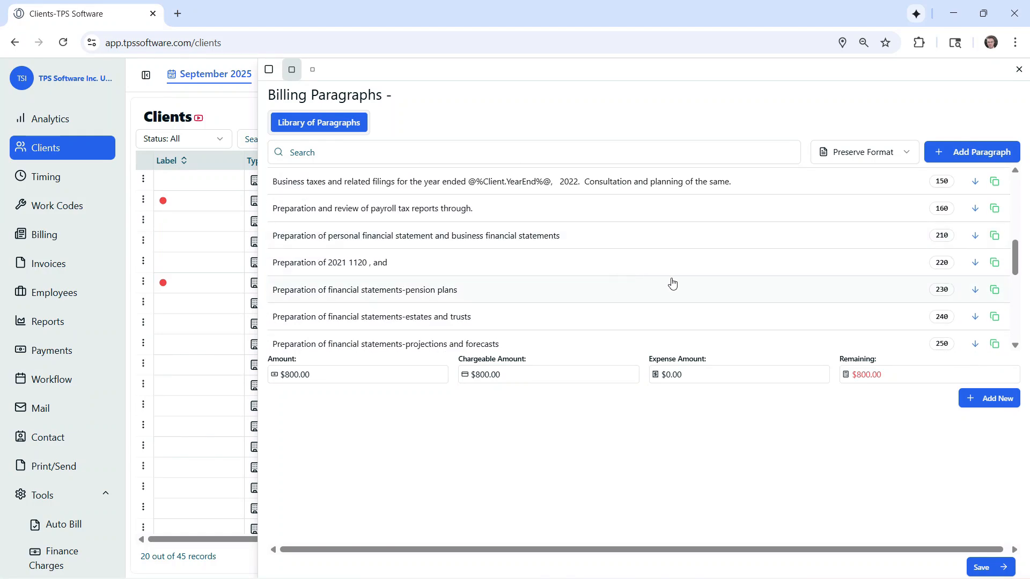
{"action": "left_click", "coordinate": [975, 237]}
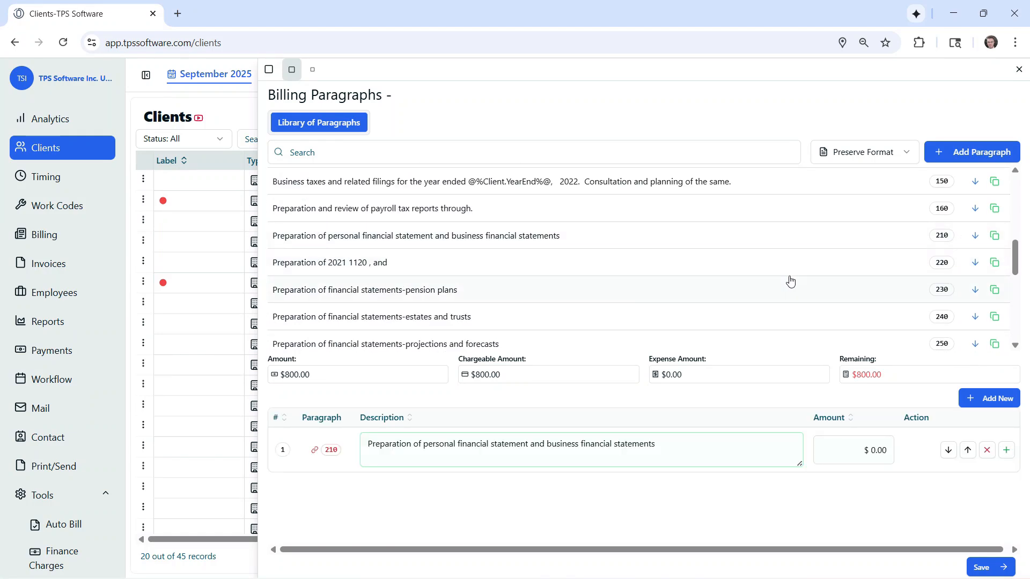
{"action": "scroll", "coordinate": [701, 280], "scroll_direction": "down", "scroll_amount": 4}
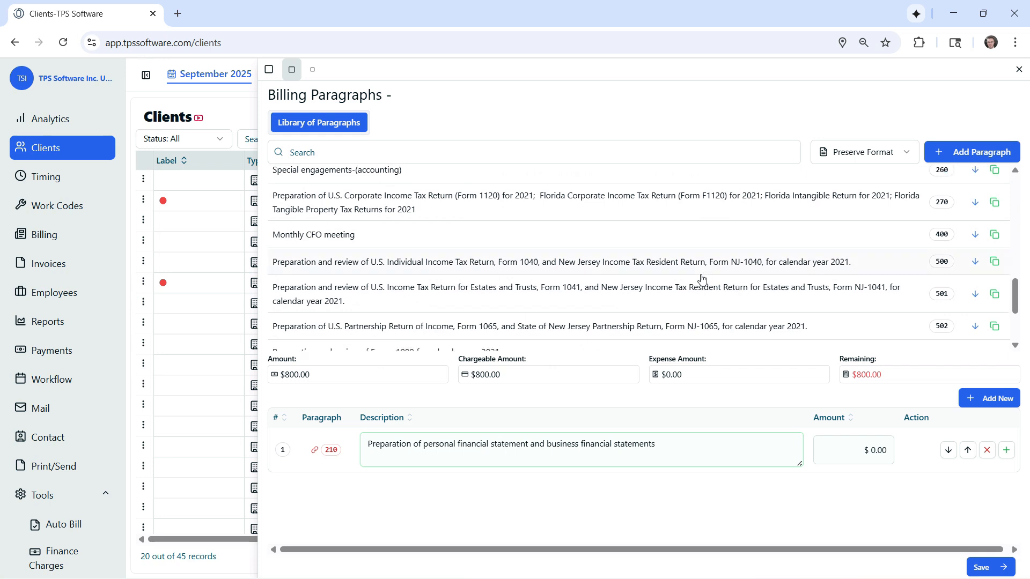
{"action": "left_click", "coordinate": [976, 236]}
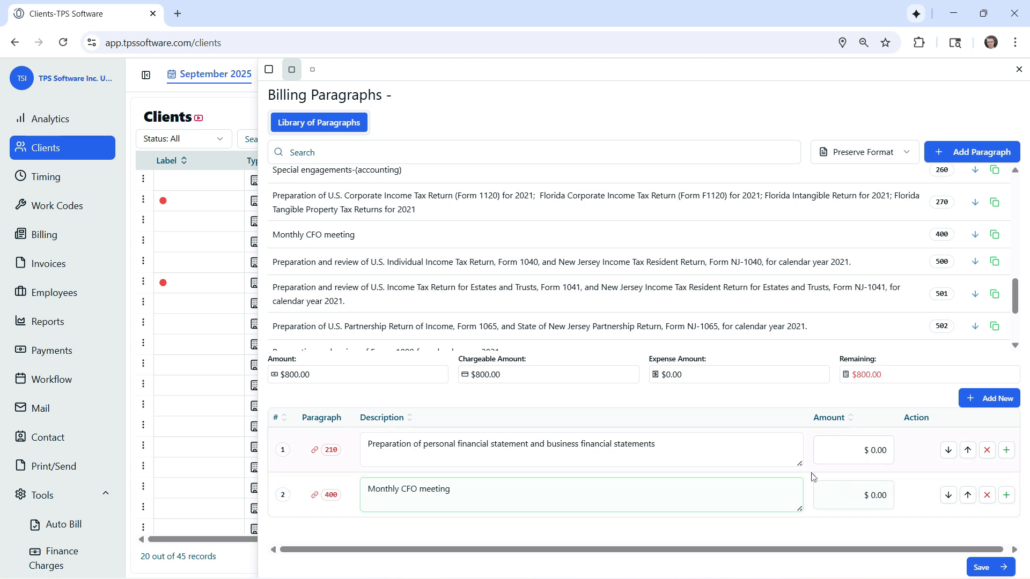
Allocate $400.00 to the financial statements paragraph and $400.00 to the Monthly CFO meeting paragraph
{"action": "left_click", "coordinate": [865, 453]}
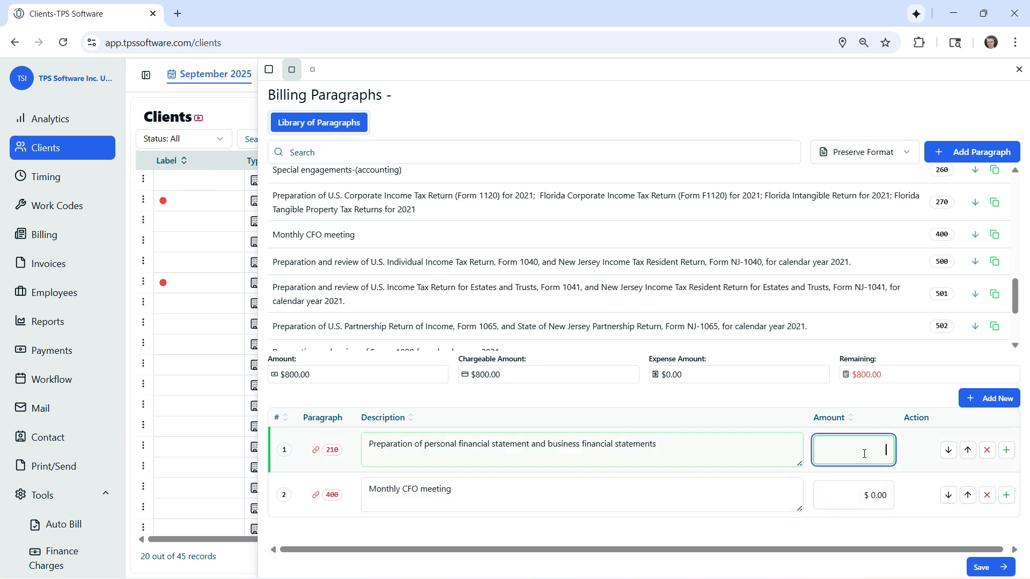
{"action": "type", "text": "400"}
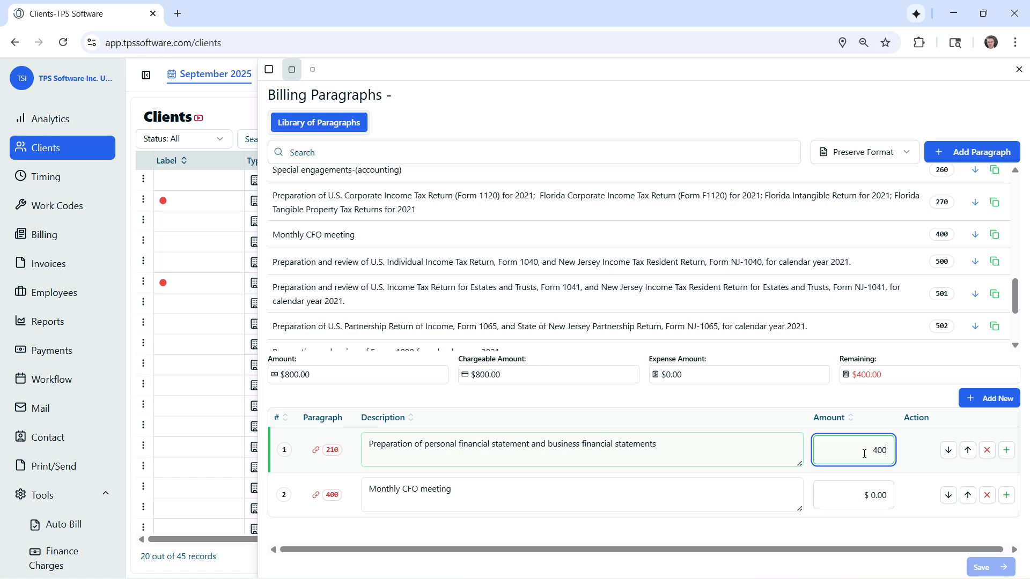
{"action": "left_click", "coordinate": [885, 404]}
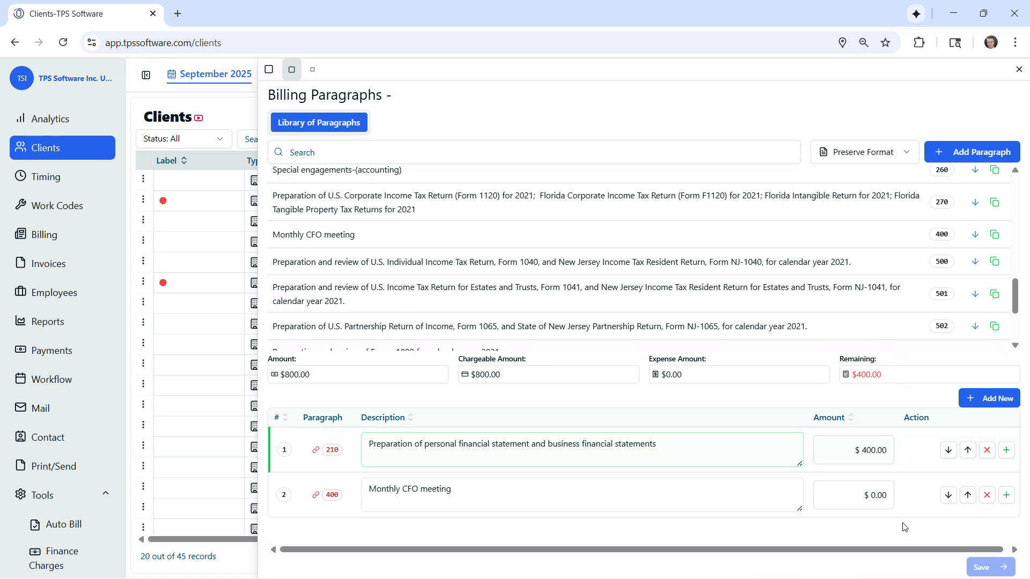
{"action": "left_click", "coordinate": [878, 494]}
{"action": "type", "text": "4"}
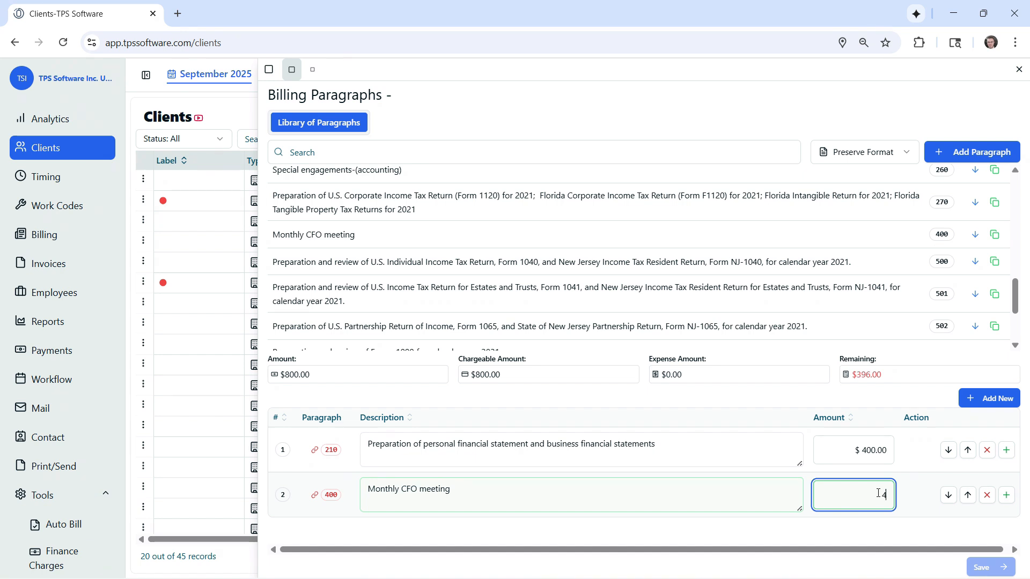
{"action": "type", "text": "00"}
{"action": "left_click", "coordinate": [908, 494]}
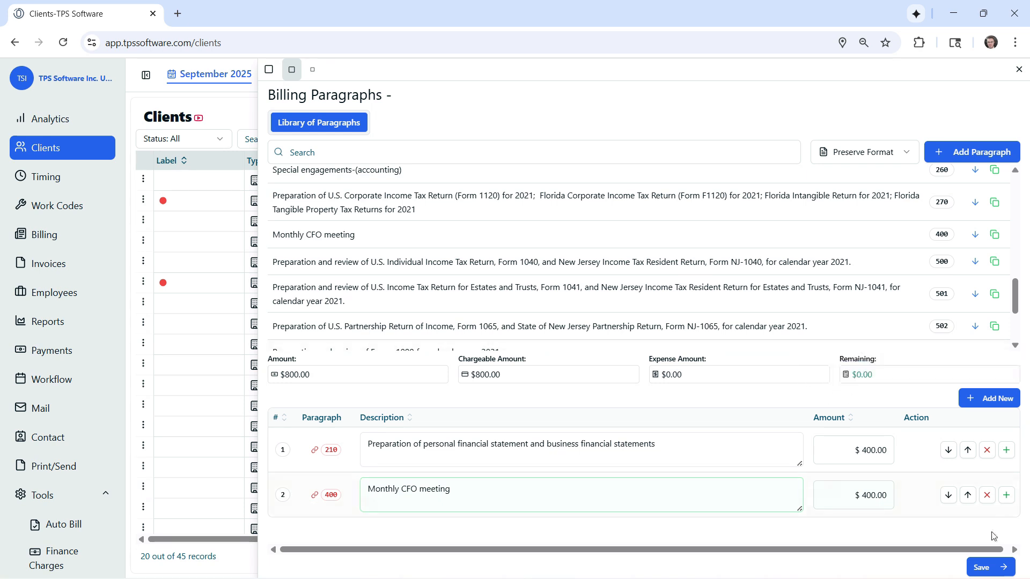
Save the allocated paragraphs to the automatic billing and check its engagement and frequency options, keeping Default and Monthly
{"action": "left_click", "coordinate": [978, 568]}
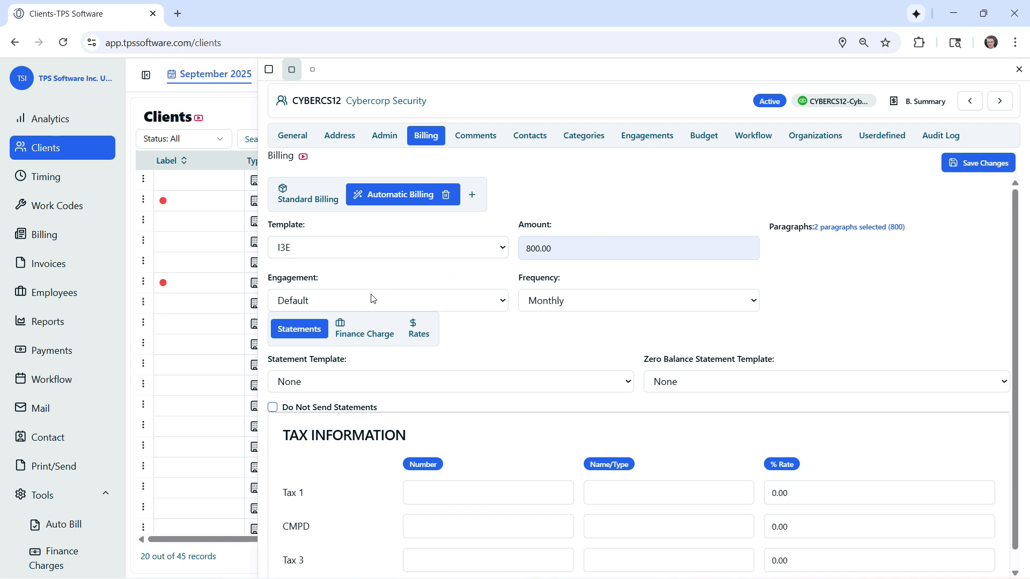
{"action": "left_click", "coordinate": [493, 305]}
{"action": "left_click", "coordinate": [493, 307]}
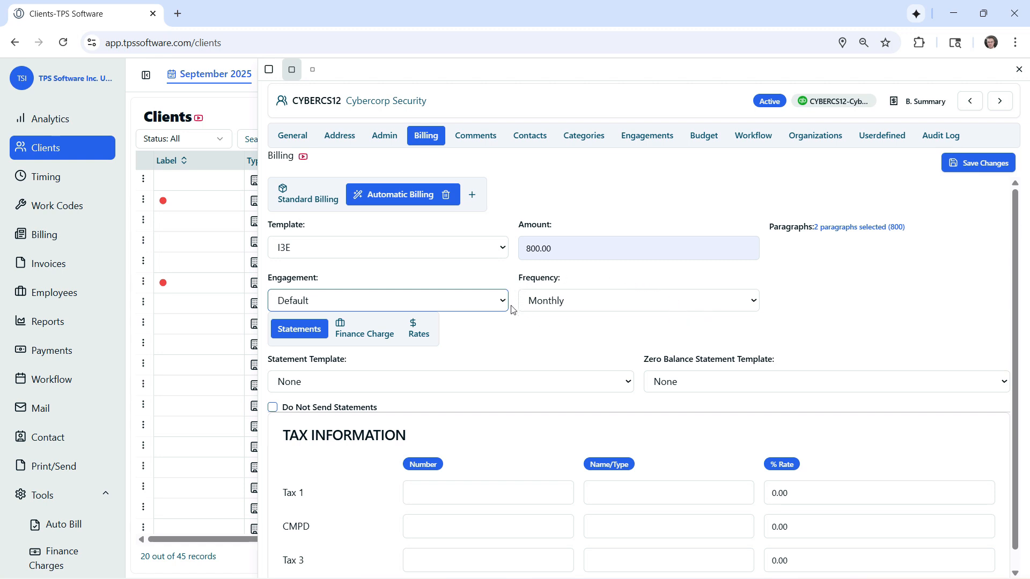
{"action": "left_click", "coordinate": [743, 303]}
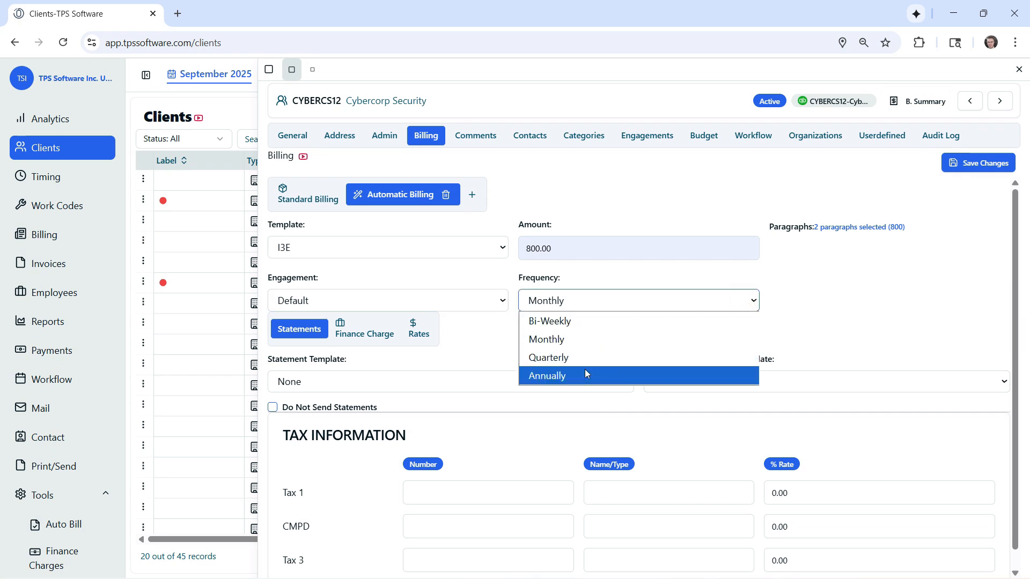
{"action": "left_click", "coordinate": [838, 272]}
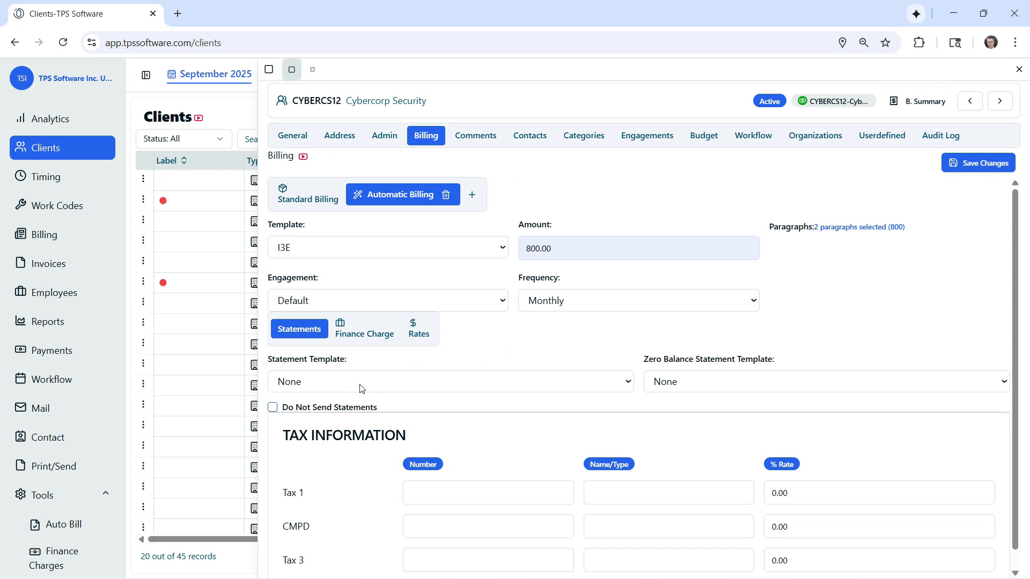
Review the statement template, finance charge, rates and tax settings, and save the client's billing changes
{"action": "left_click", "coordinate": [410, 382]}
{"action": "left_click", "coordinate": [410, 382]}
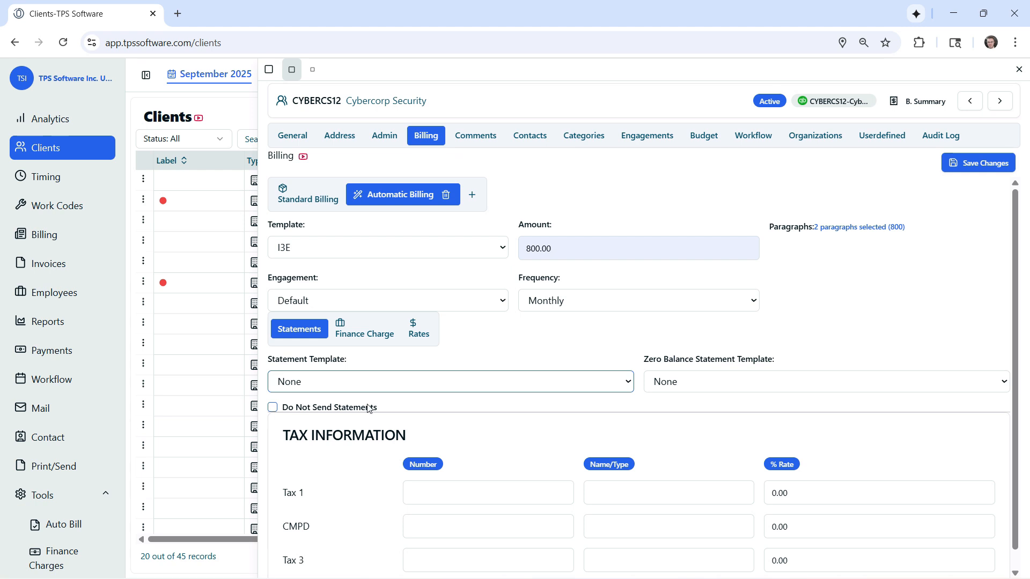
{"action": "left_click", "coordinate": [363, 335]}
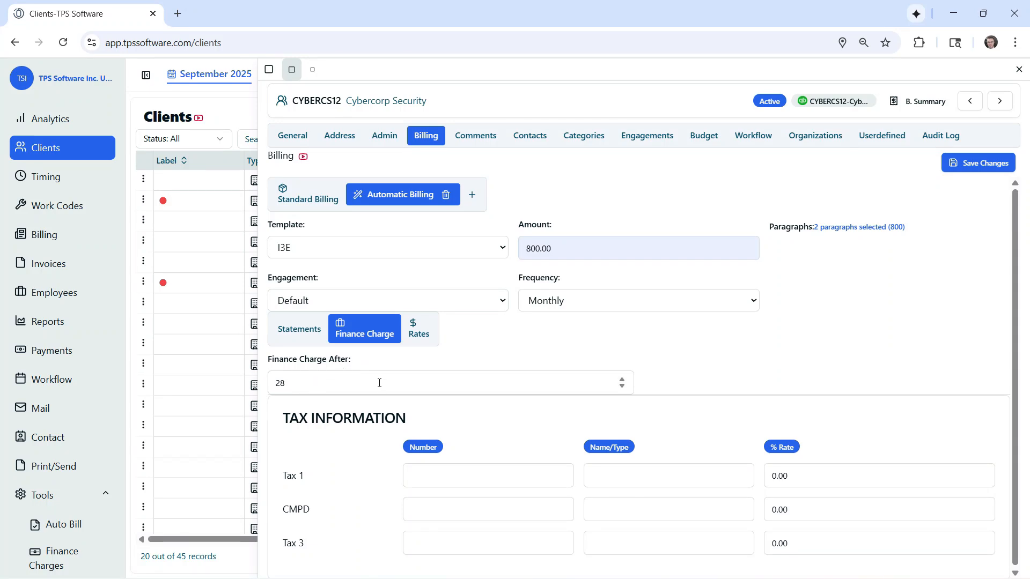
{"action": "left_click", "coordinate": [423, 332]}
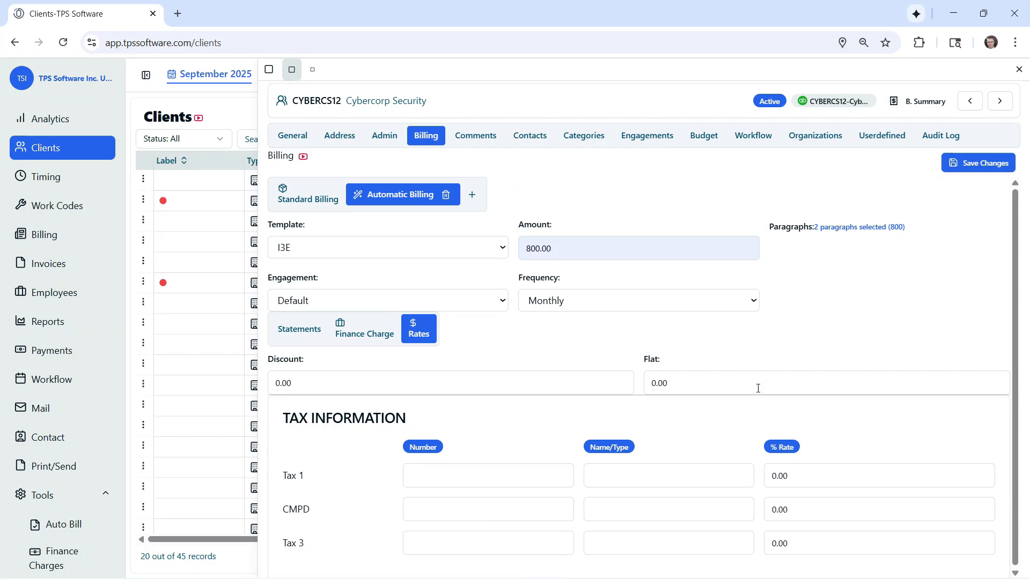
{"action": "scroll", "coordinate": [494, 452], "scroll_direction": "down", "scroll_amount": 1}
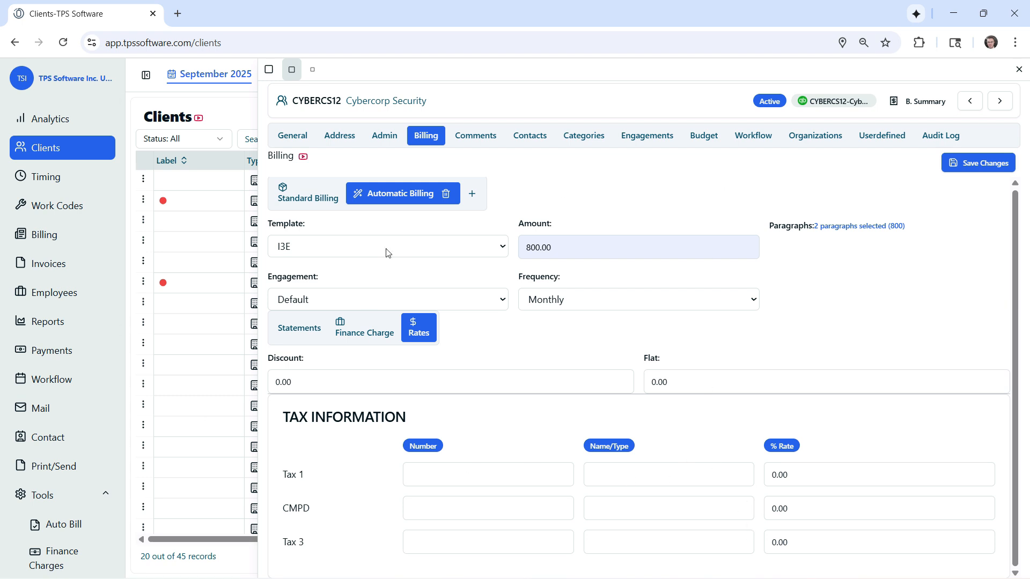
{"action": "left_click", "coordinate": [989, 168]}
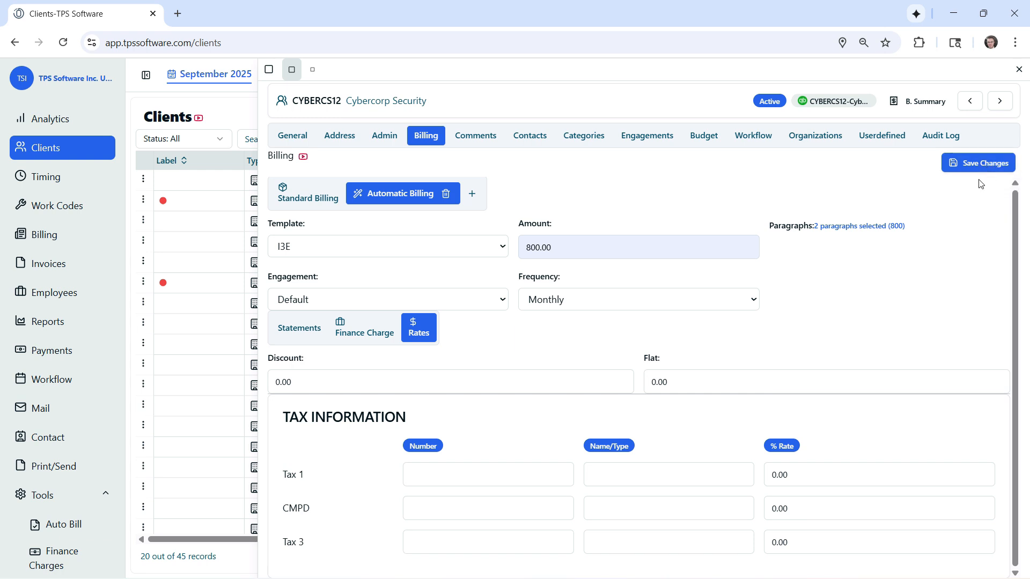